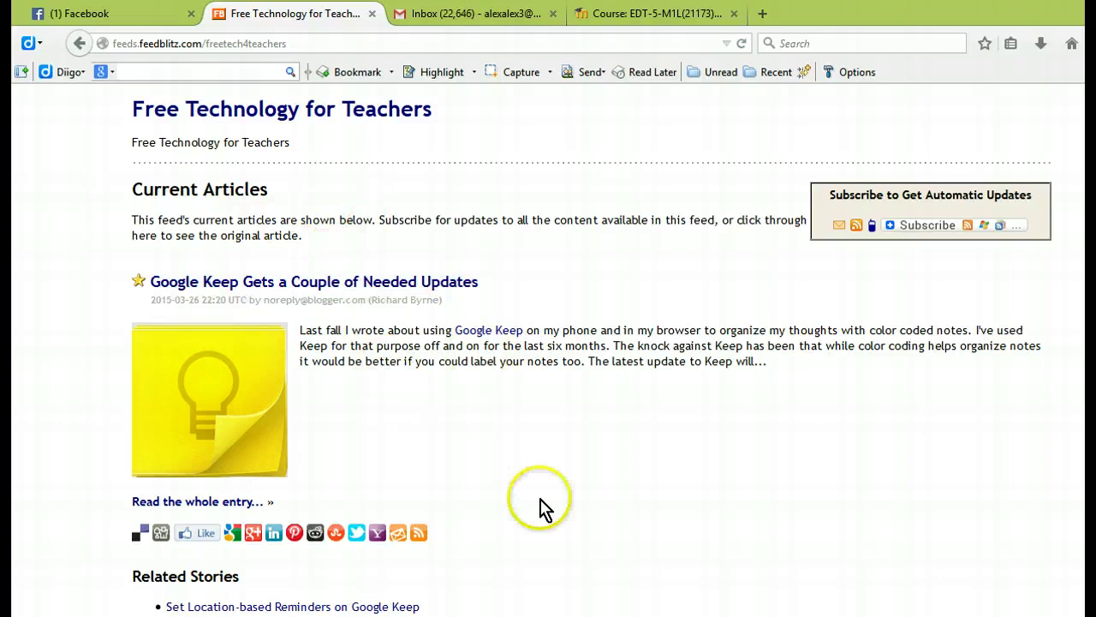
# Copy the Free Technology for Teachers FeedBlitz feed address from the browser's address bar.
pyautogui.scroll(-3, 534, 445)
pyautogui.scroll(-9, 533, 446)
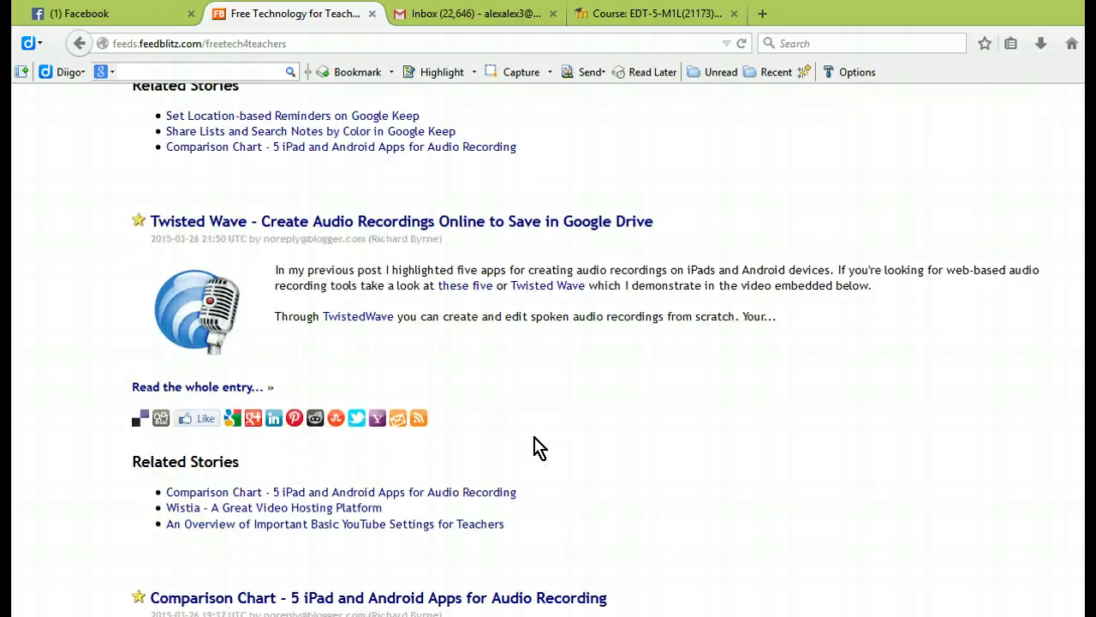
pyautogui.scroll(-9, 534, 445)
pyautogui.scroll(-6, 534, 445)
pyautogui.scroll(-7, 533, 445)
pyautogui.scroll(-6, 533, 446)
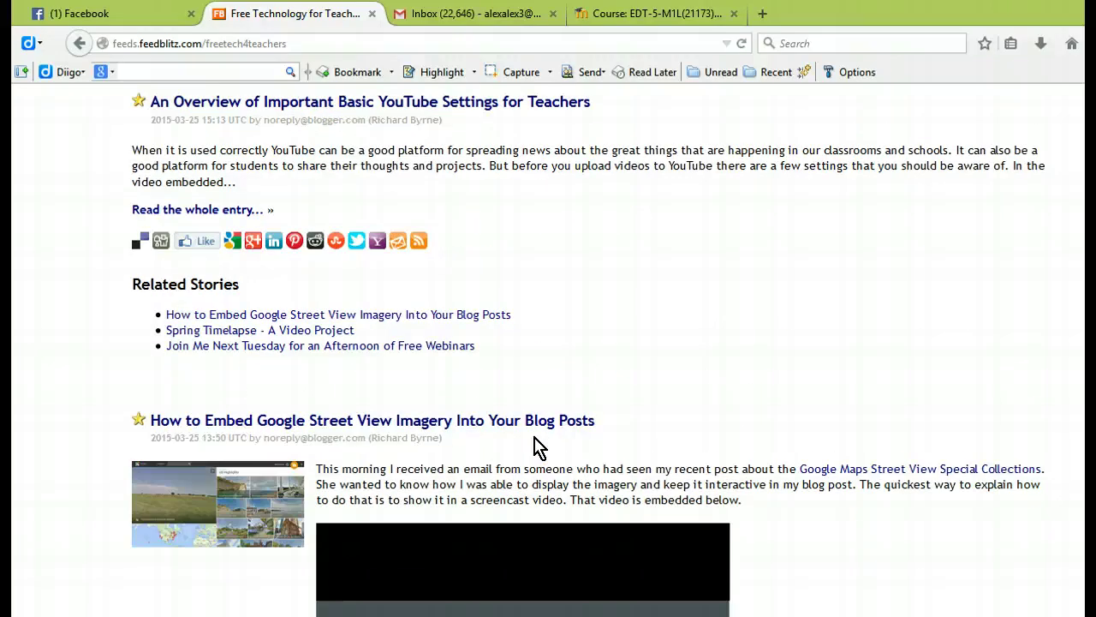
pyautogui.scroll(18, 533, 446)
pyautogui.scroll(18, 533, 445)
pyautogui.scroll(2, 533, 446)
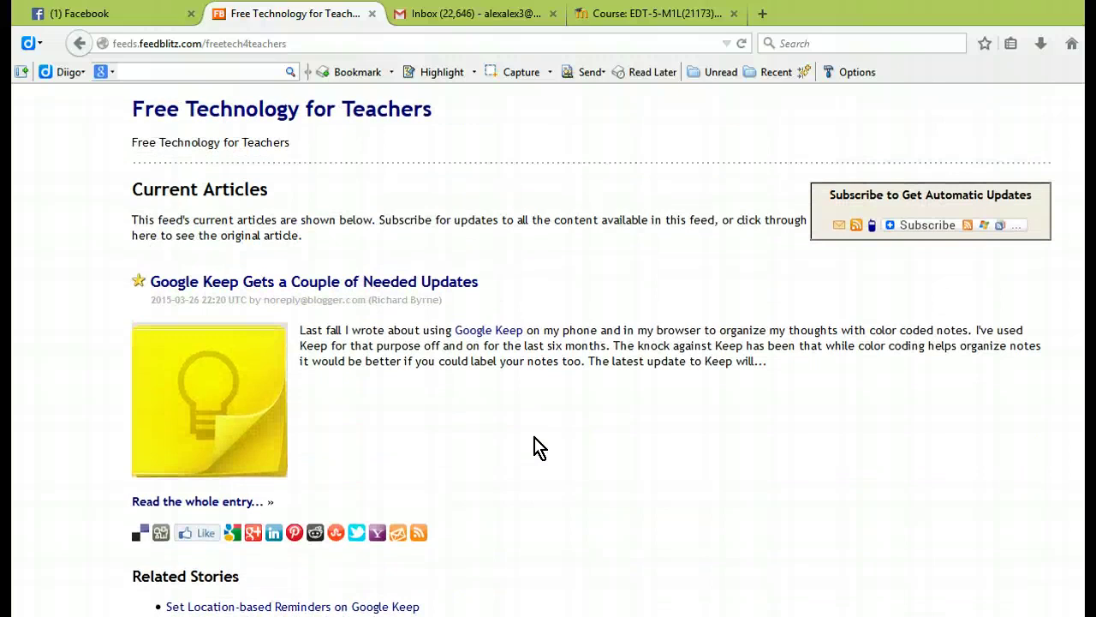
pyautogui.click(302, 38)
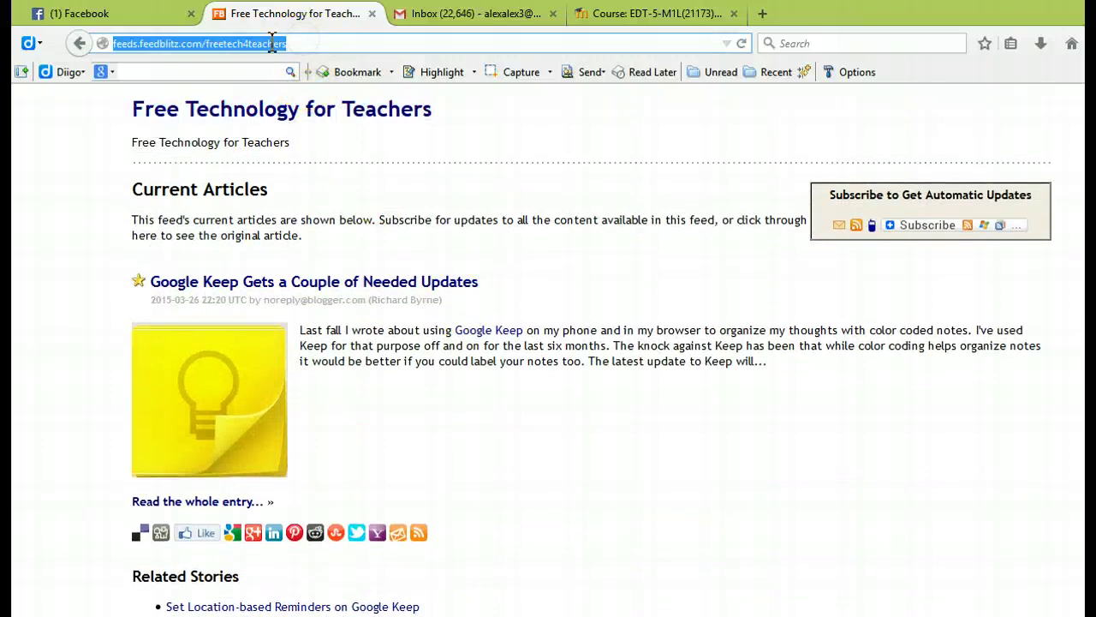
pyautogui.rightClick(247, 43)
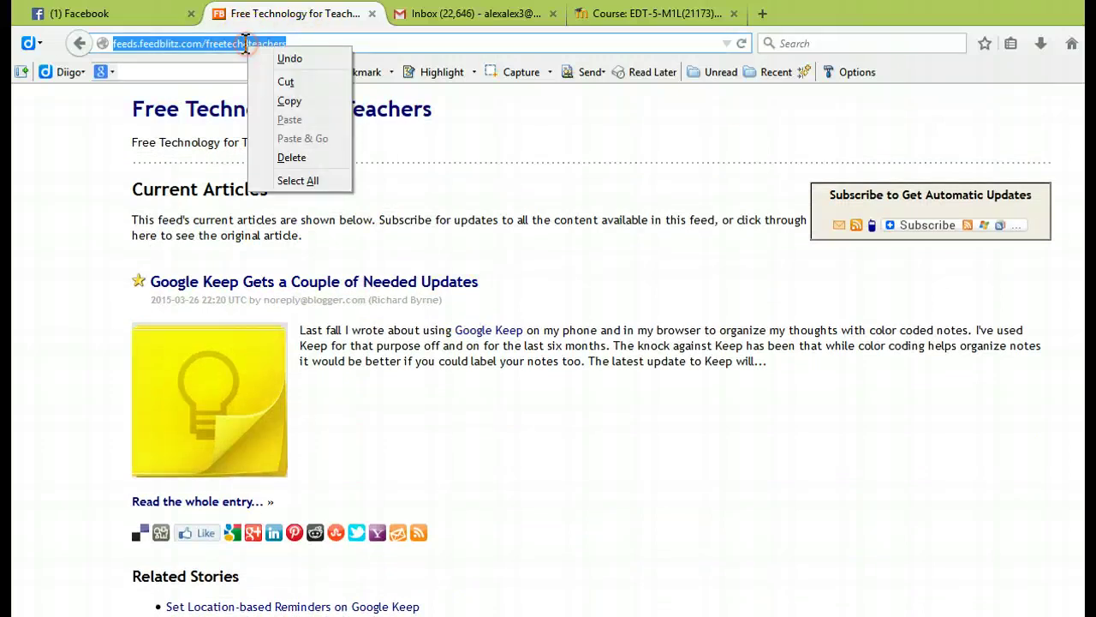
pyautogui.click(318, 101)
# Switch back to the Moodle Course: EDT-5-M1L page and look over it.
pyautogui.click(642, 25)
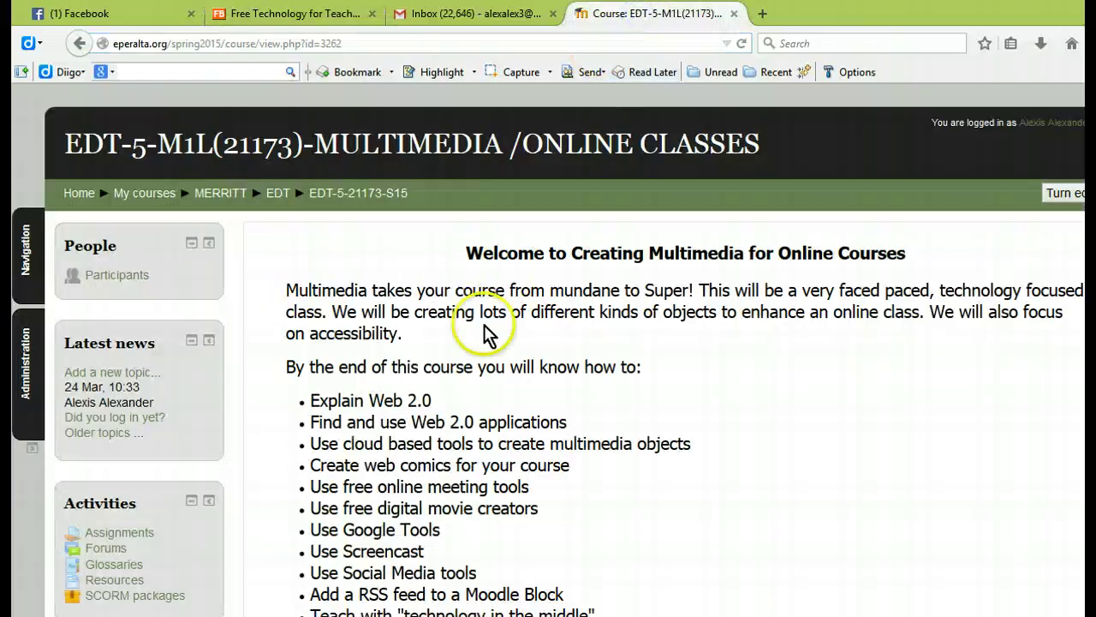
pyautogui.scroll(-3, 566, 412)
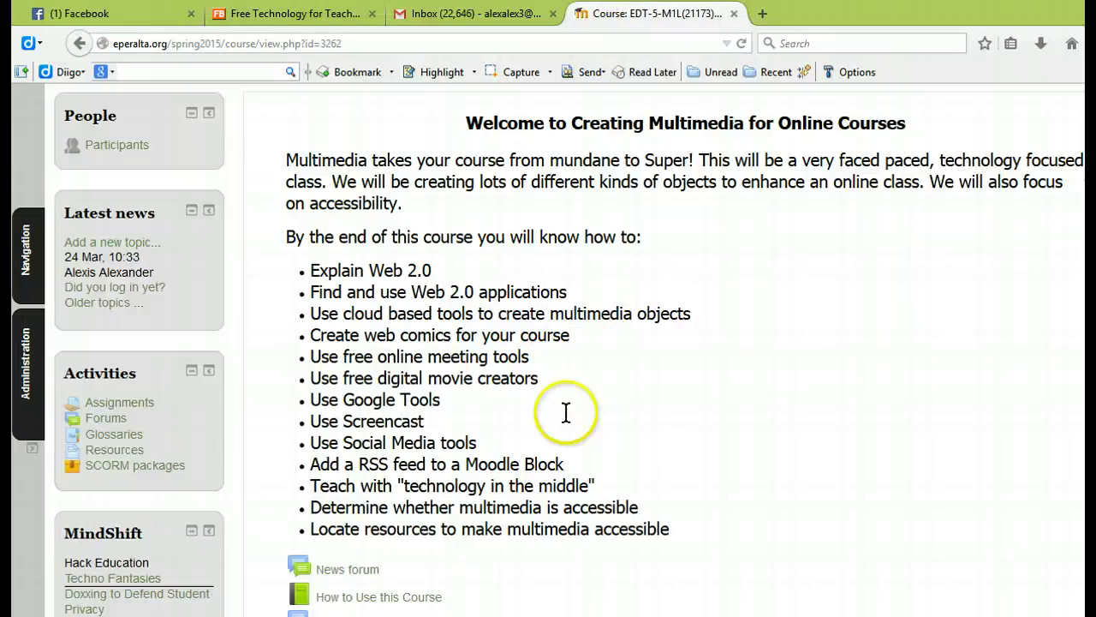
pyautogui.scroll(-5, 569, 418)
pyautogui.scroll(-3, 571, 421)
pyautogui.scroll(7, 588, 392)
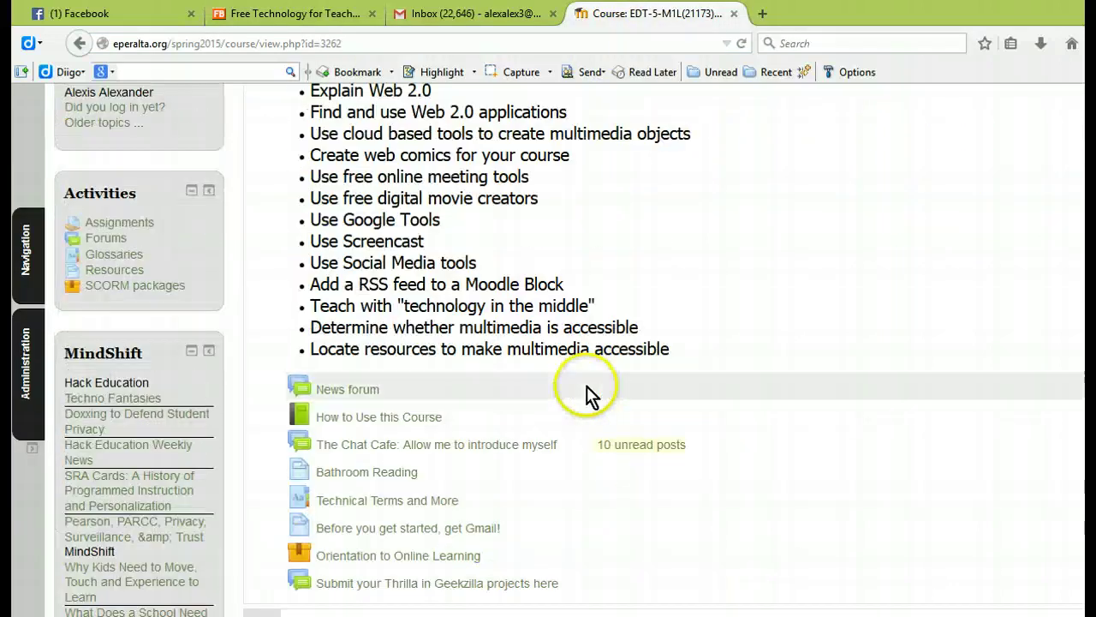
pyautogui.scroll(7, 587, 393)
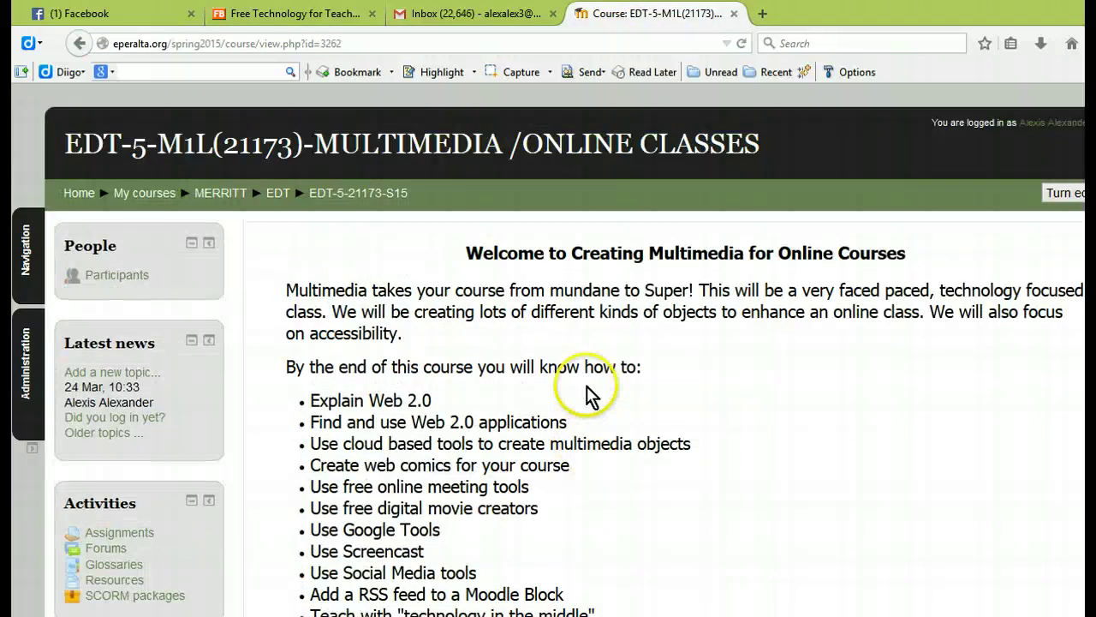
# Turn editing on for the course and scroll down to the sidebar blocks.
pyautogui.click(1052, 195)
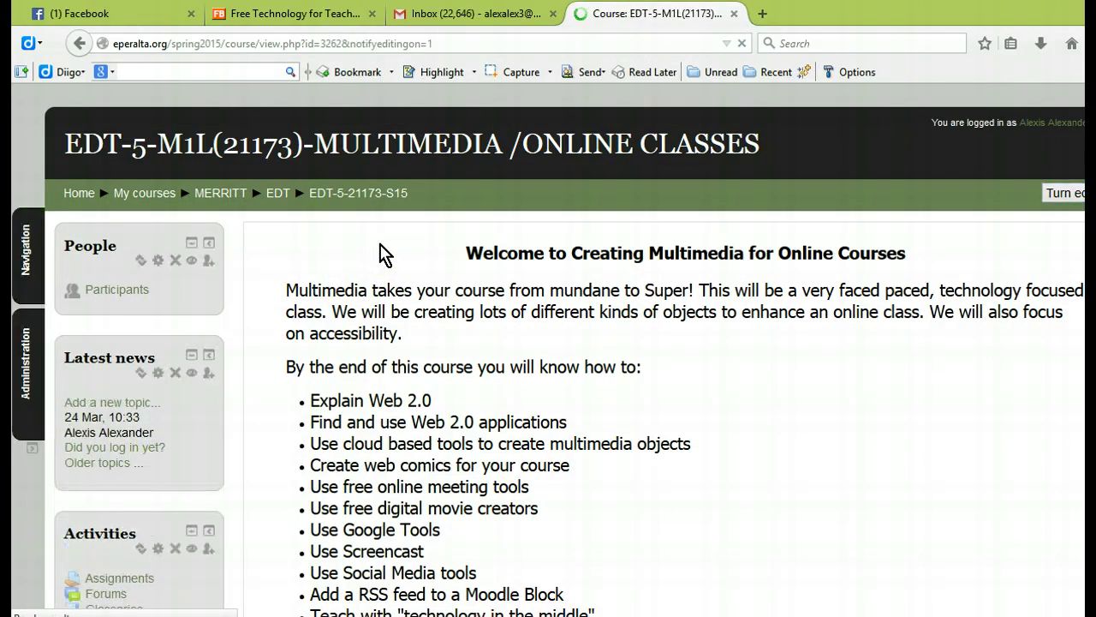
pyautogui.scroll(-4, 380, 243)
pyautogui.scroll(-2, 379, 244)
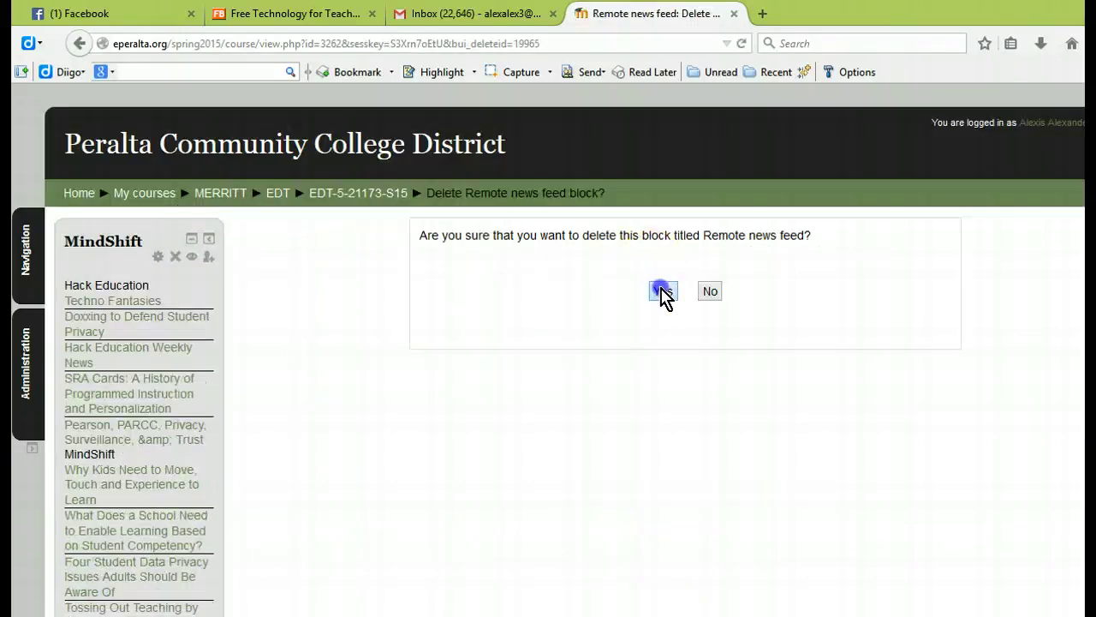
# Confirm deletion of the old MindShift news feed block.
pyautogui.click(662, 291)
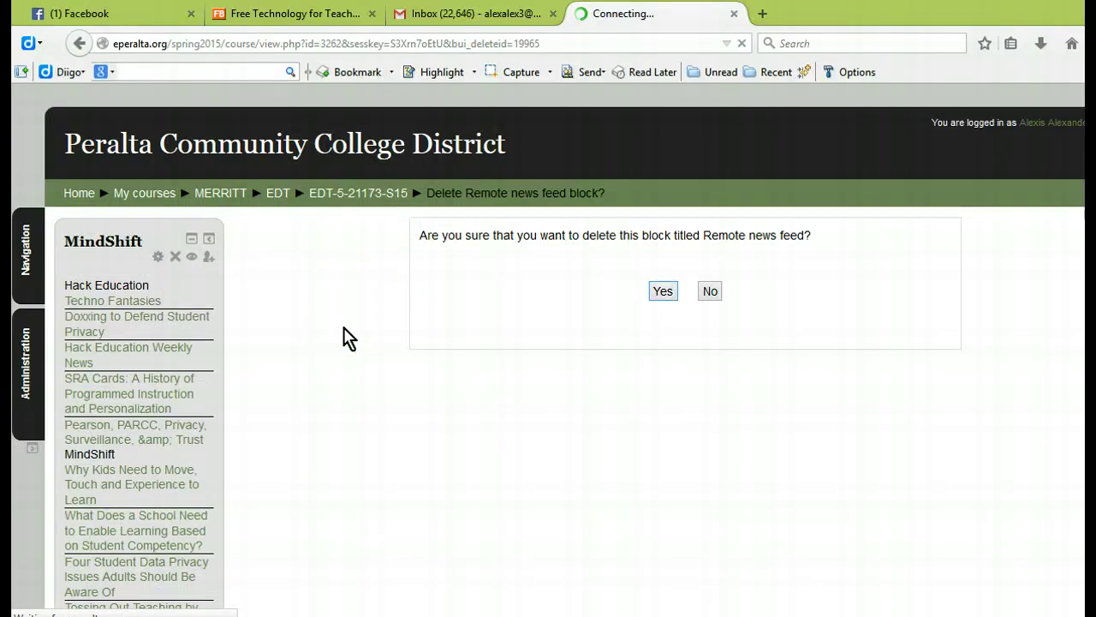
pyautogui.scroll(-3, 167, 364)
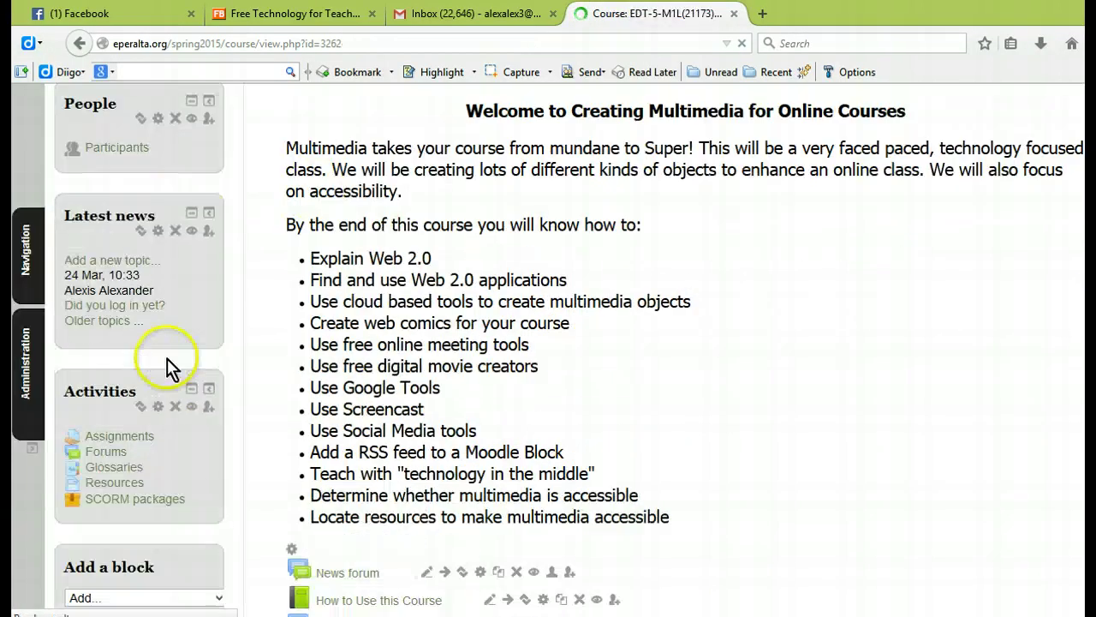
pyautogui.scroll(-5, 167, 364)
# Add a Remote RSS feeds block from the Add a block list.
pyautogui.click(213, 328)
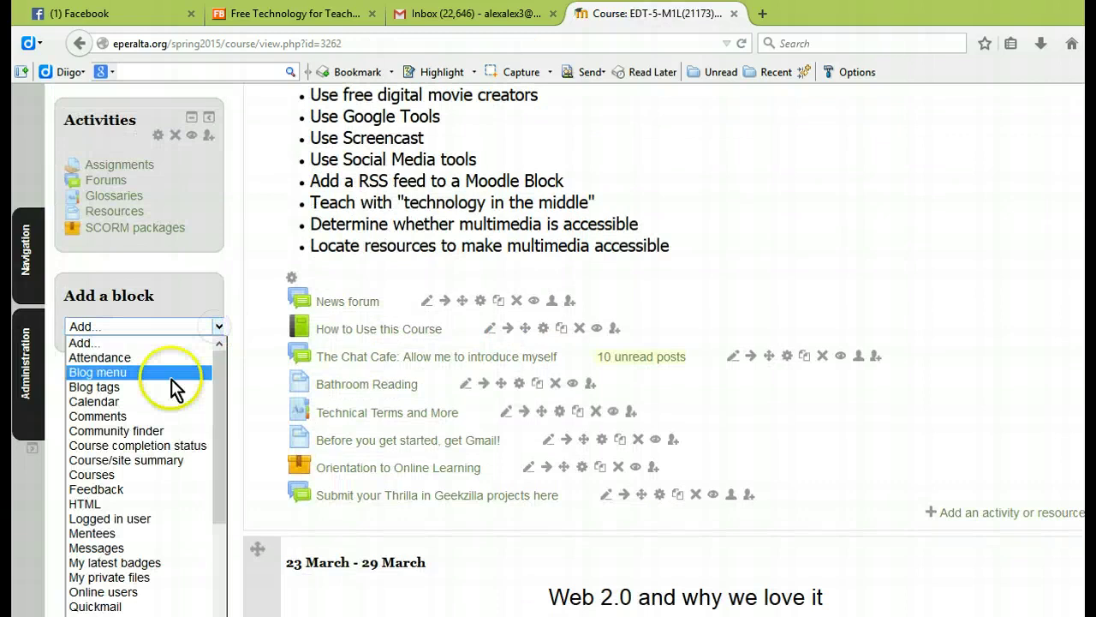
pyautogui.scroll(-1, 176, 386)
pyautogui.scroll(-2, 172, 435)
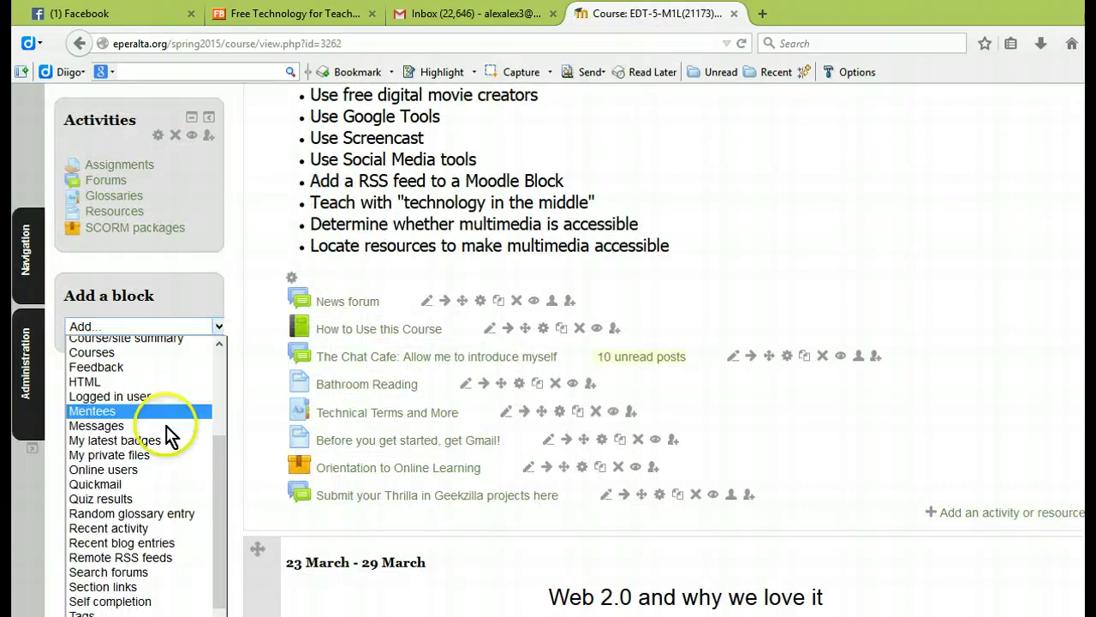
pyautogui.click(161, 549)
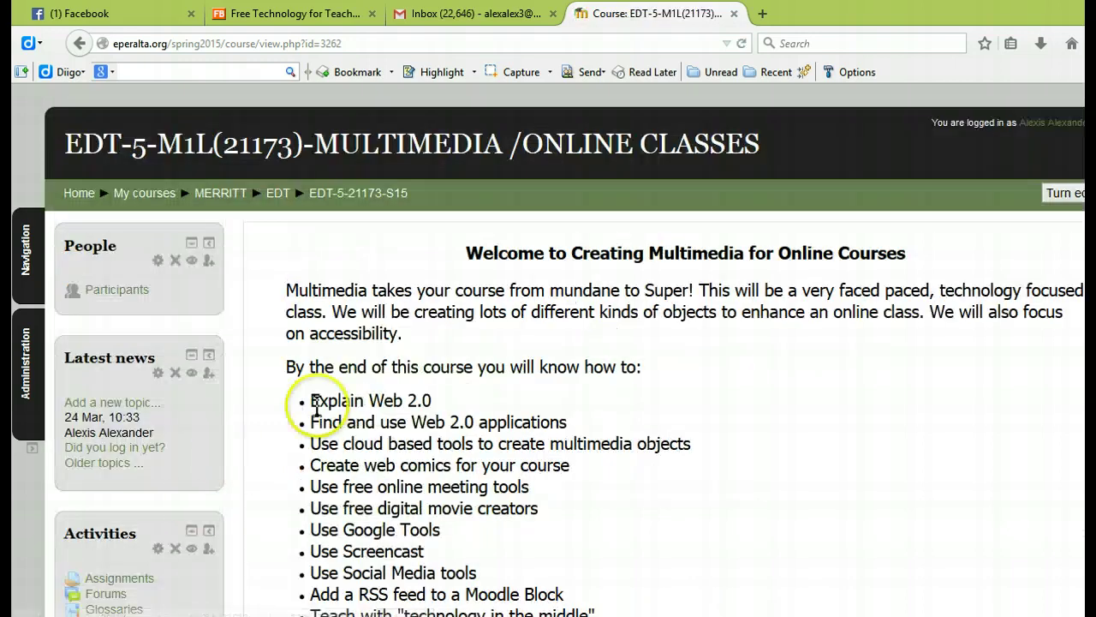
pyautogui.scroll(-3, 702, 411)
pyautogui.scroll(-5, 362, 439)
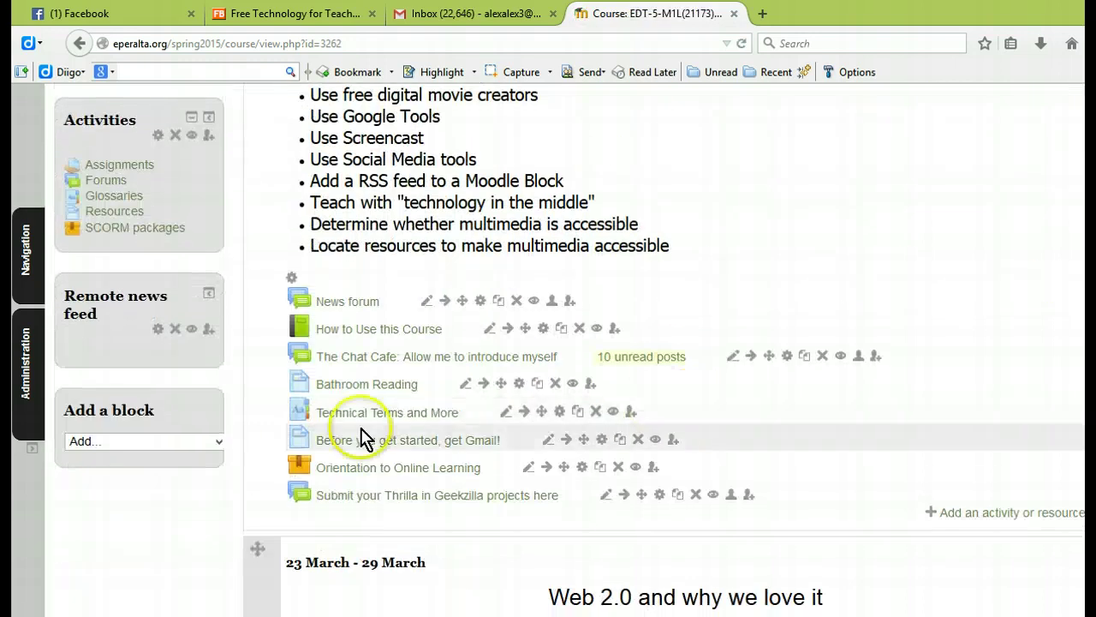
# Open the new news feed block's configuration settings and scroll to its feed options.
pyautogui.click(157, 330)
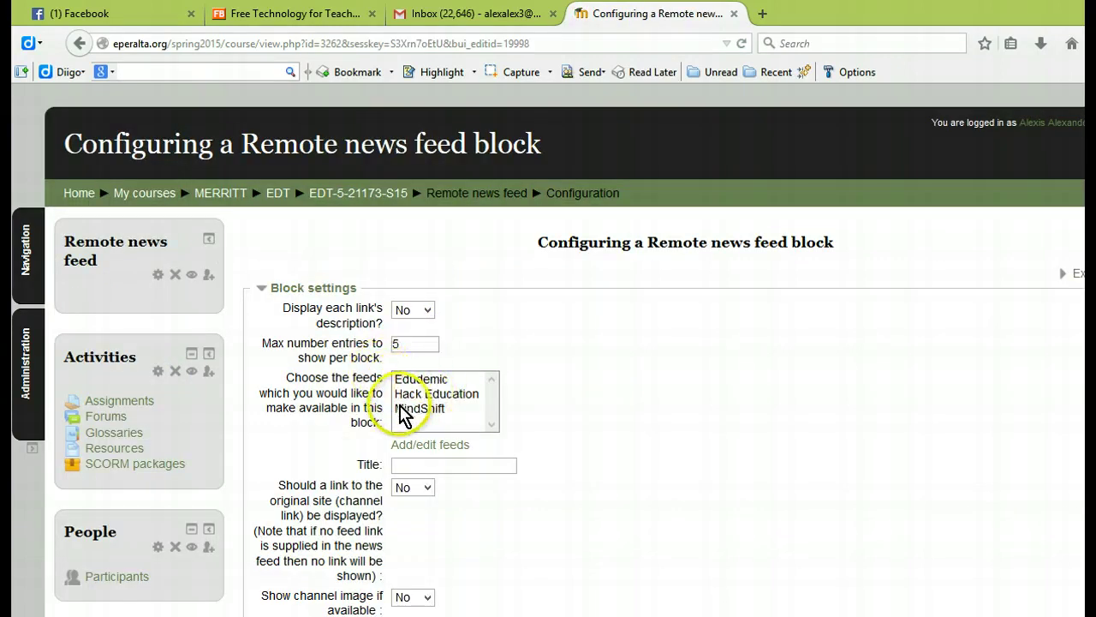
pyautogui.scroll(-2, 710, 360)
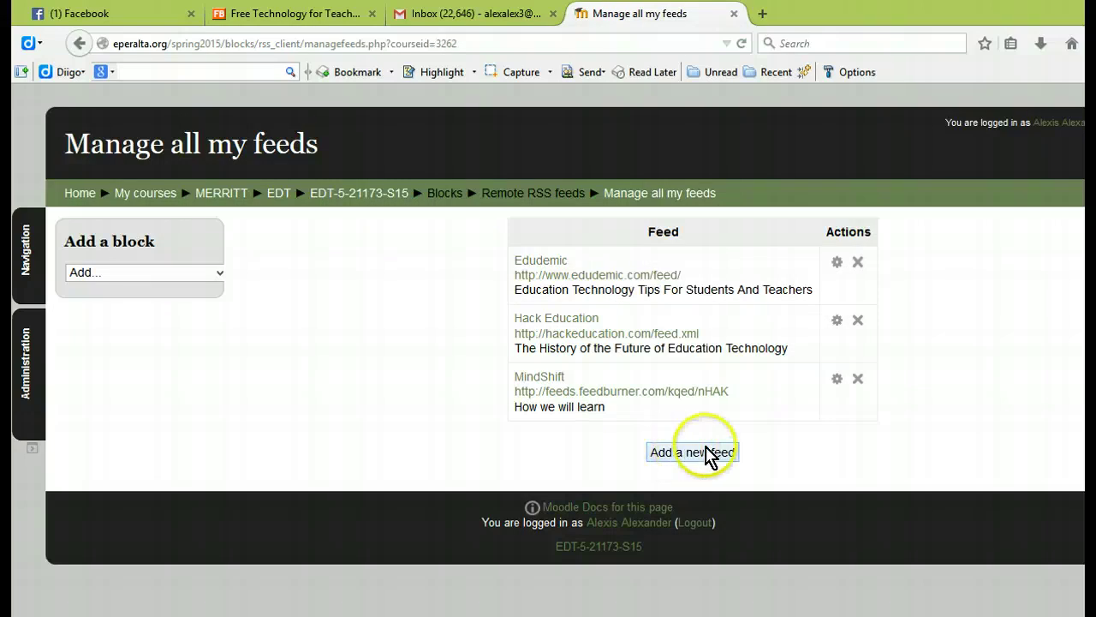
# Add a new feed using the pasted FeedBlitz Free Technology for Teachers URL.
pyautogui.click(700, 456)
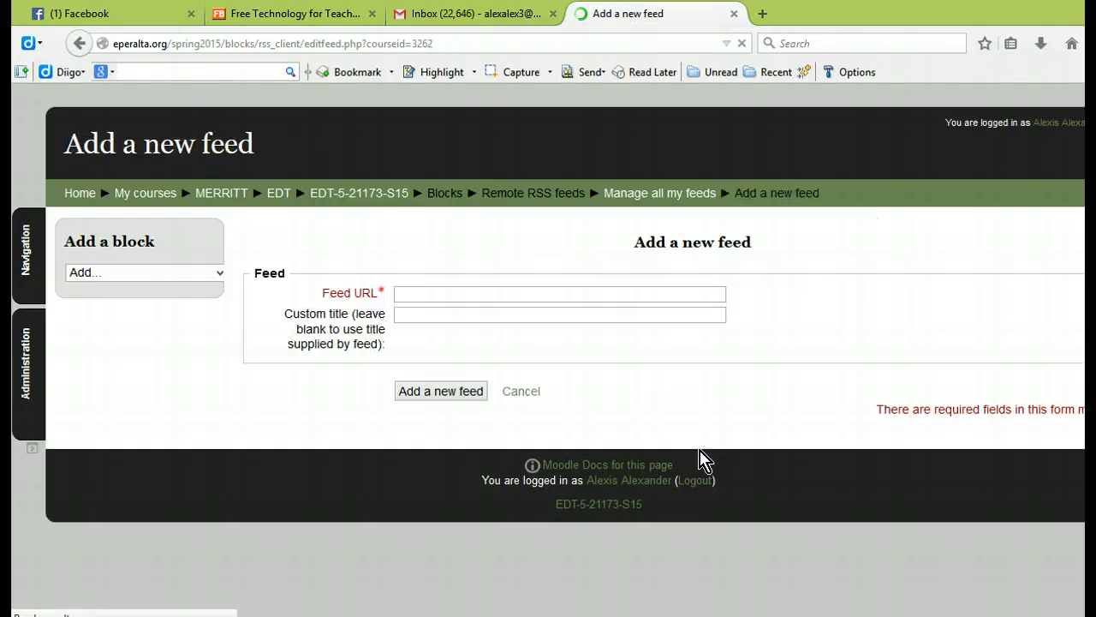
pyautogui.click(451, 293)
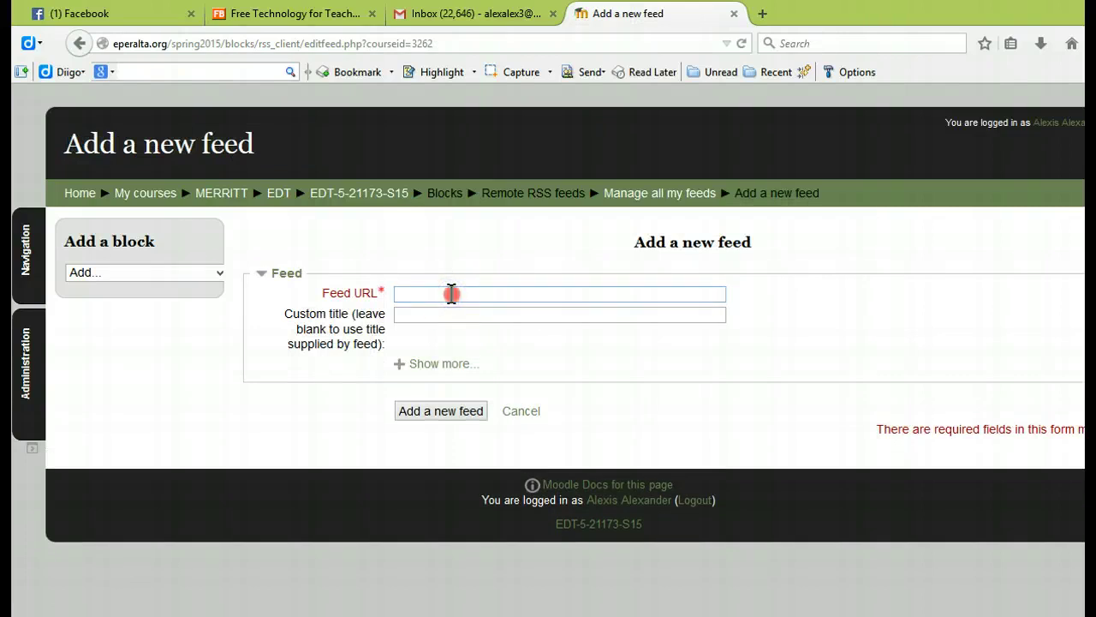
pyautogui.rightClick(451, 293)
pyautogui.click(507, 367)
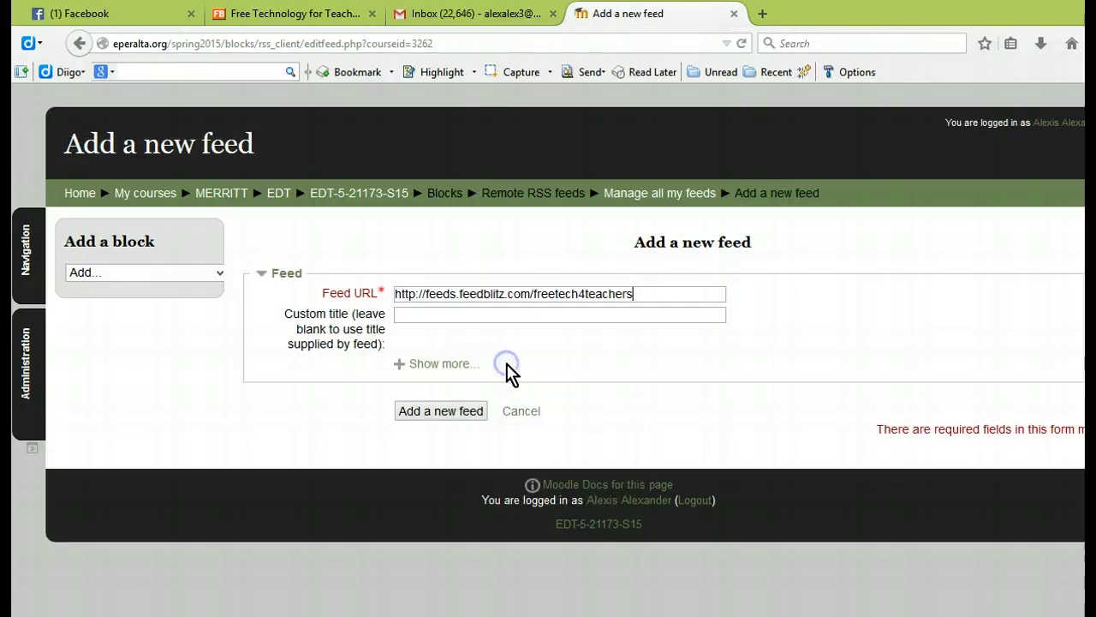
pyautogui.click(477, 294)
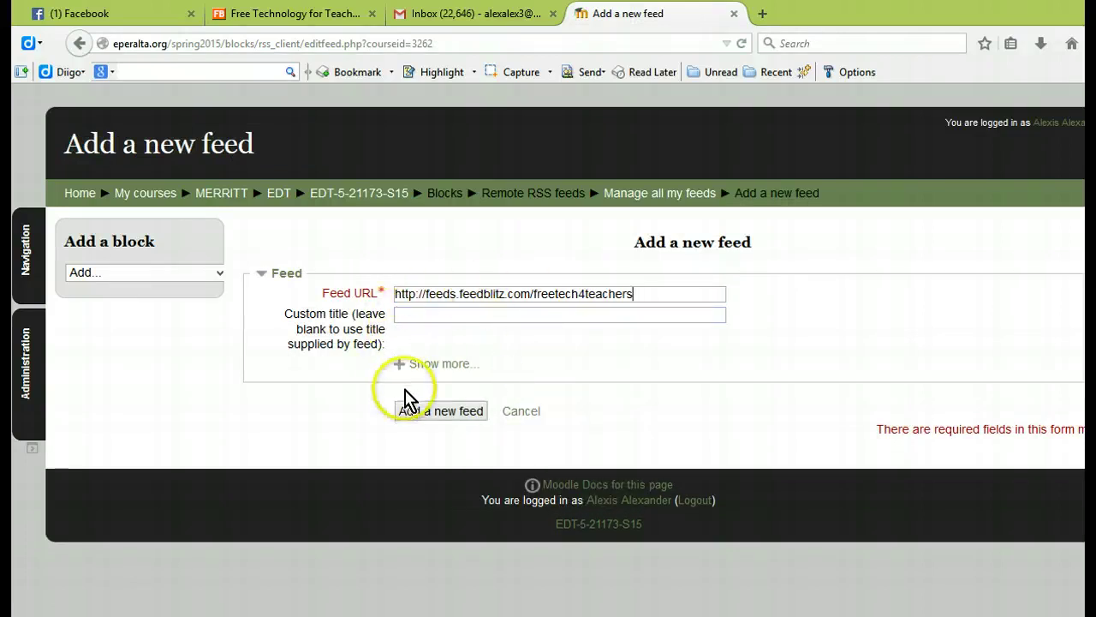
pyautogui.click(430, 411)
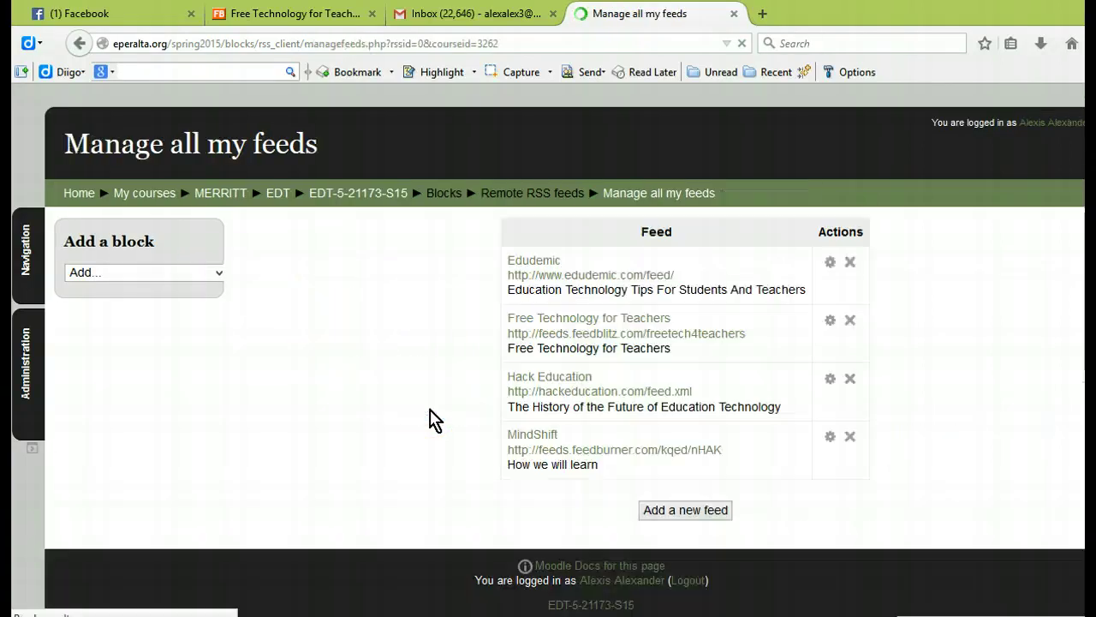
# Go back to the EDT-5-21173-S15 course page via the breadcrumb and scroll to the news feed block.
pyautogui.click(488, 394)
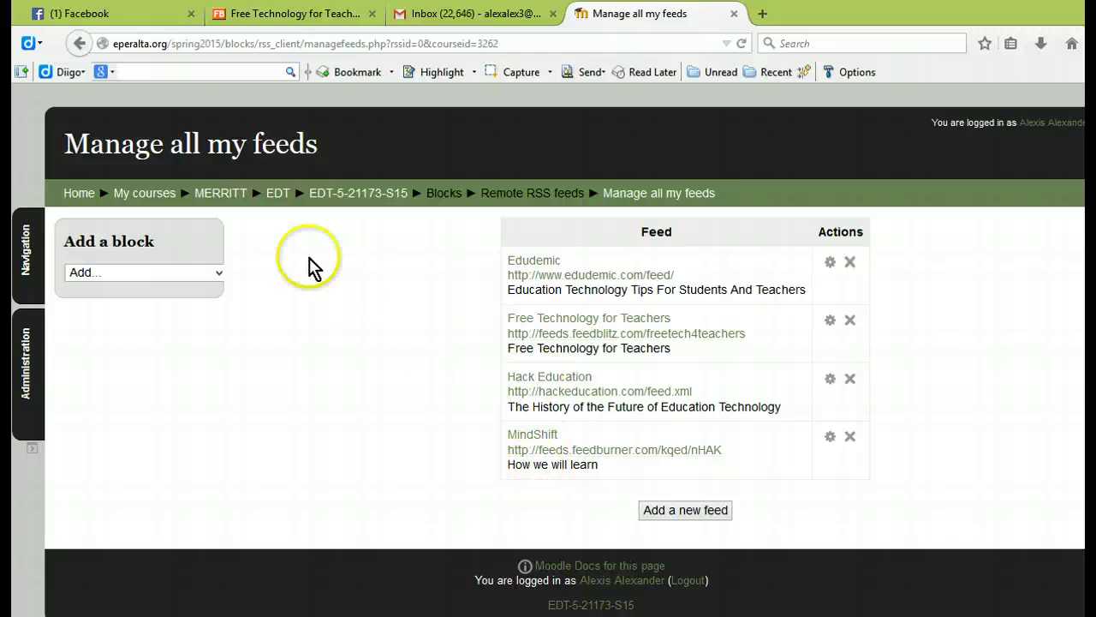
pyautogui.click(337, 195)
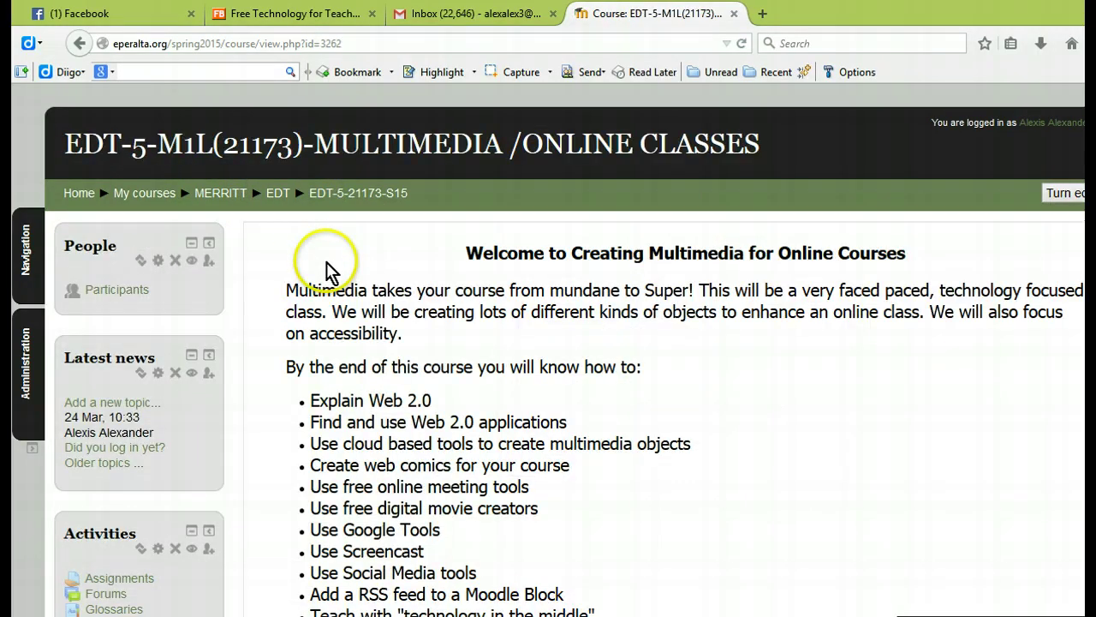
pyautogui.scroll(-2, 257, 300)
pyautogui.scroll(-8, 229, 325)
pyautogui.scroll(-2, 224, 319)
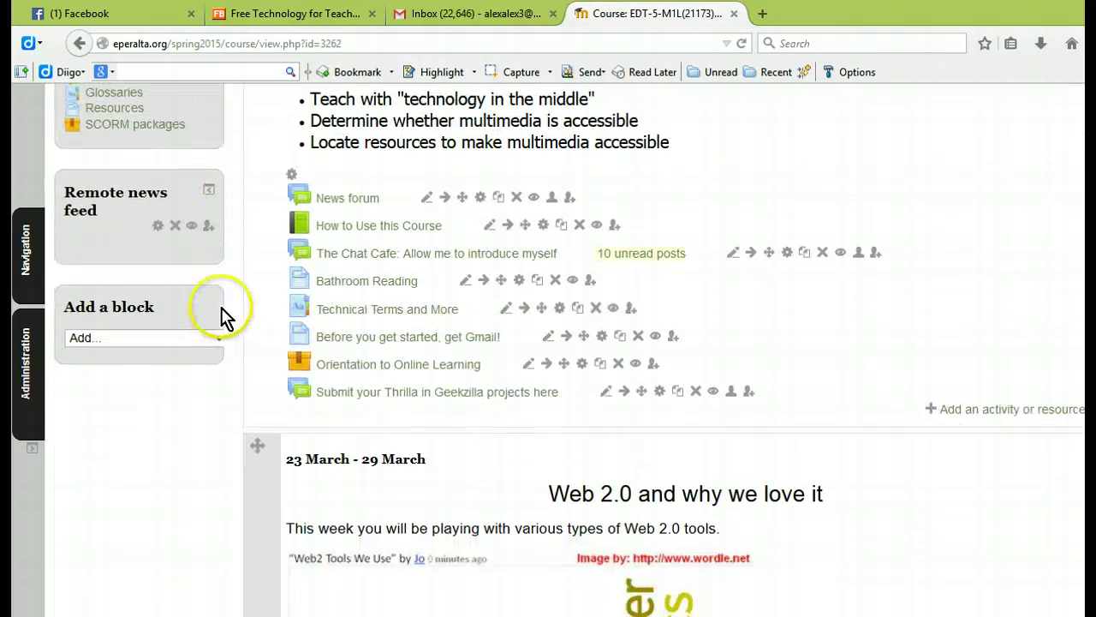
# Select Edudemic, Free Technology for Teachers, Hack Education and MindShift as the block's feeds and save.
pyautogui.click(159, 226)
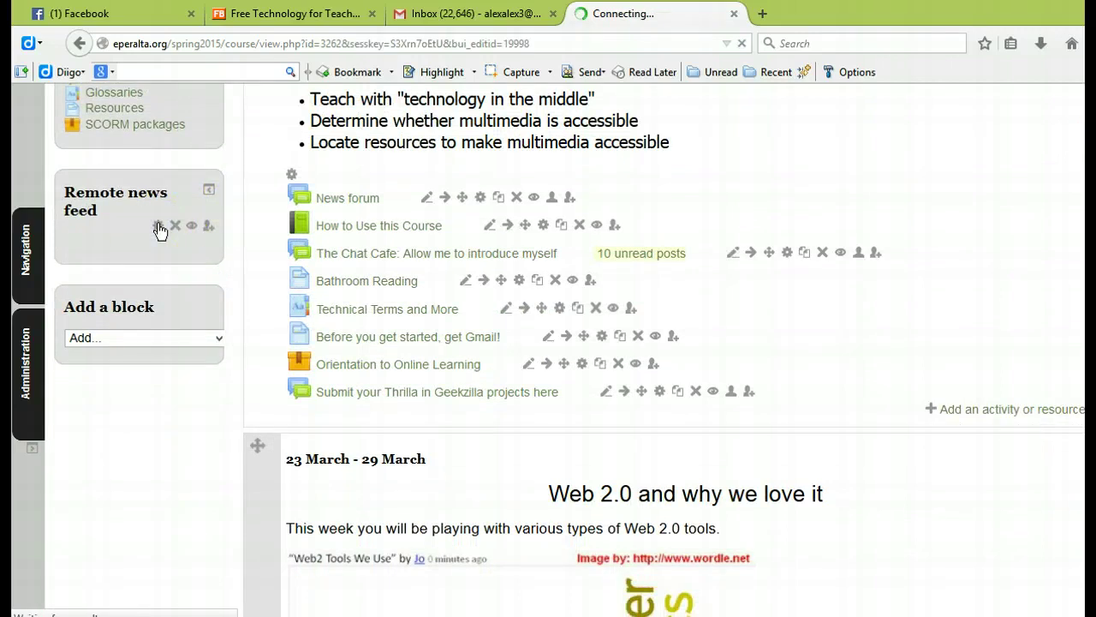
pyautogui.scroll(-2, 643, 339)
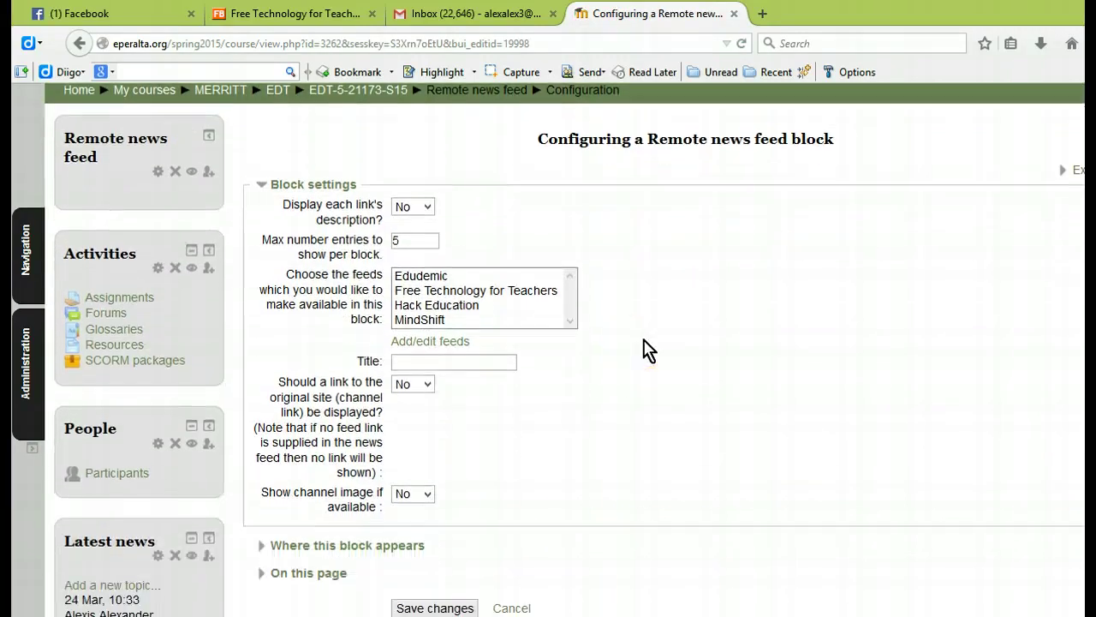
pyautogui.click(433, 276)
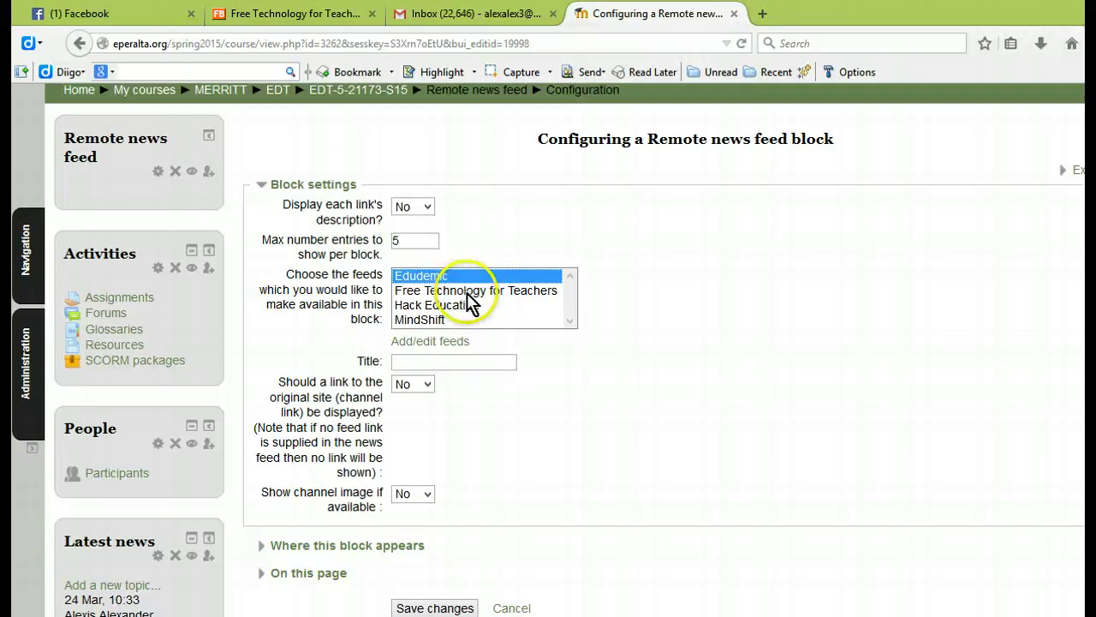
pyautogui.click(460, 293)
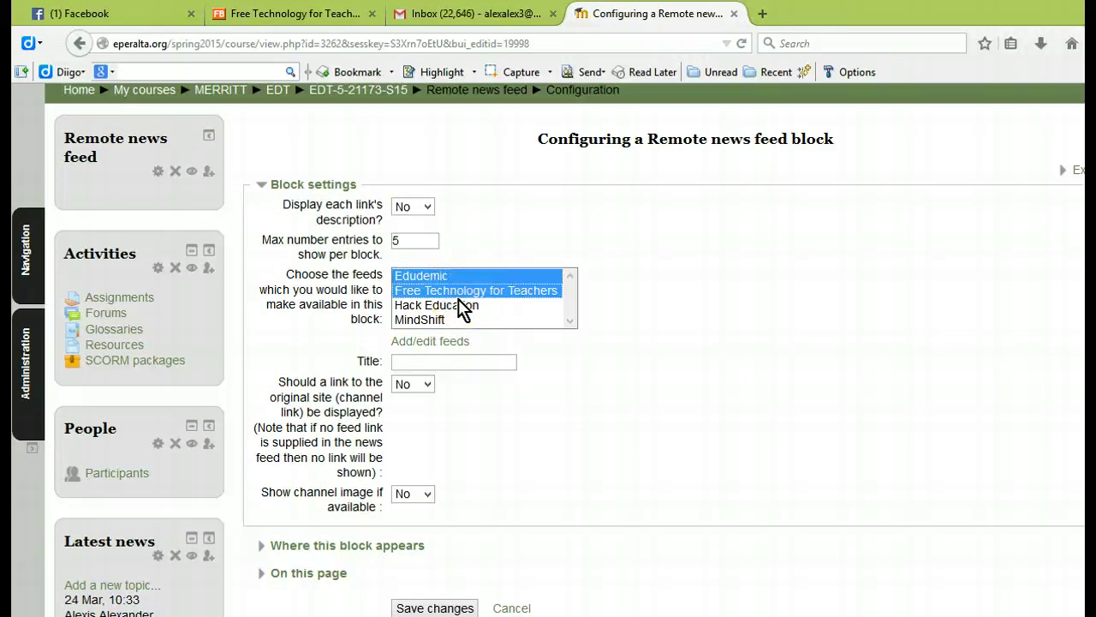
pyautogui.keyDown('ctrl'); pyautogui.click(457, 307); pyautogui.keyUp('ctrl')
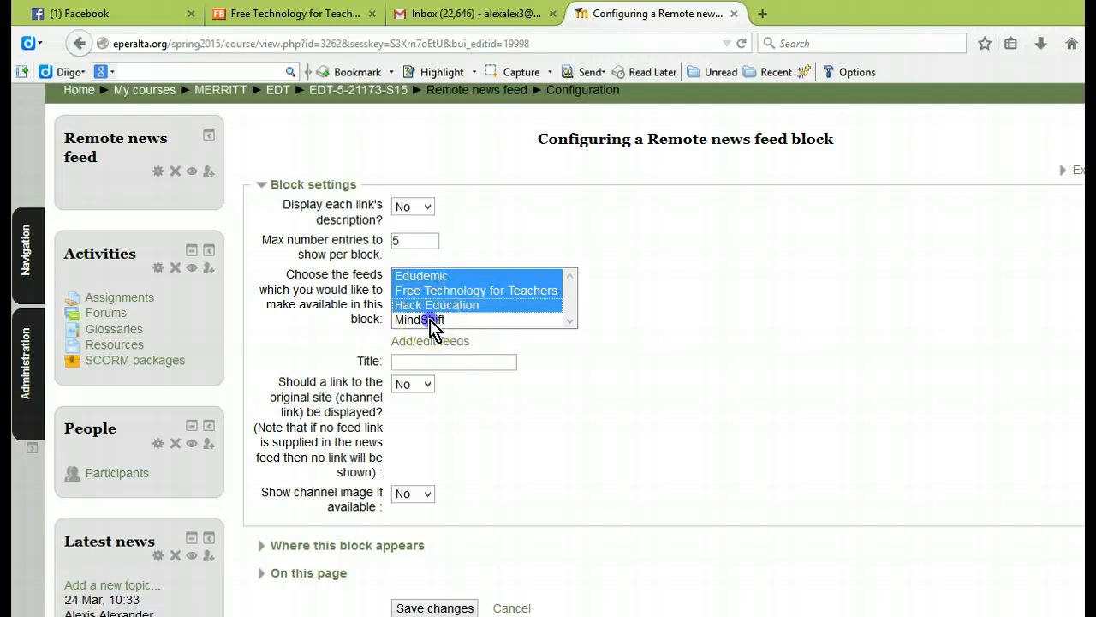
pyautogui.keyDown('ctrl'); pyautogui.click(435, 319); pyautogui.keyUp('ctrl')
pyautogui.click(671, 325)
pyautogui.scroll(-2, 673, 336)
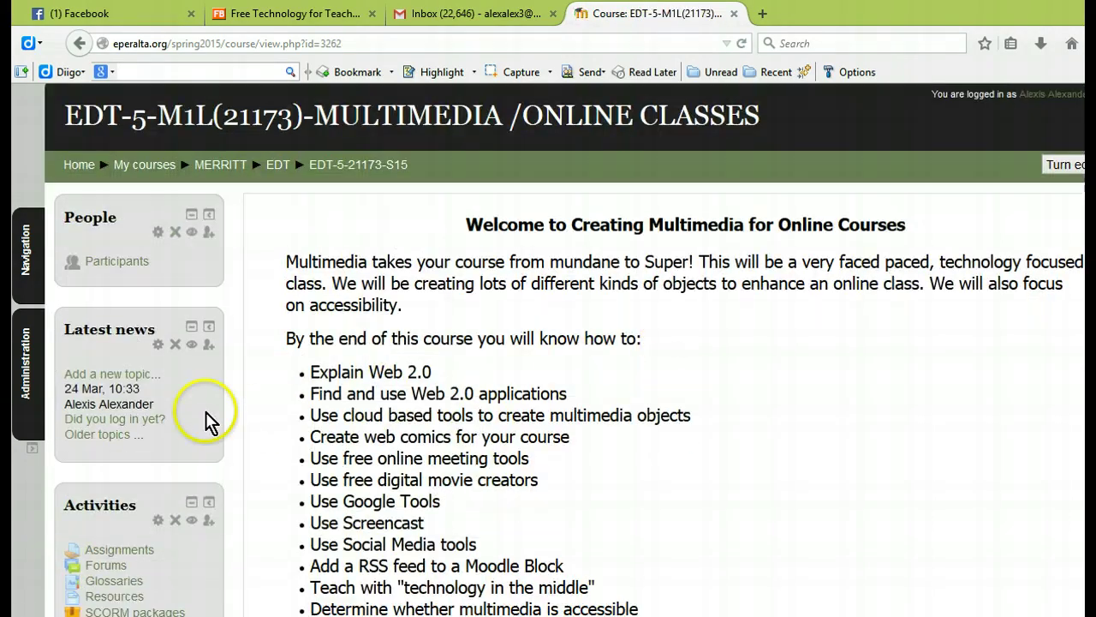
pyautogui.scroll(-10, 213, 419)
pyautogui.click(66, 147)
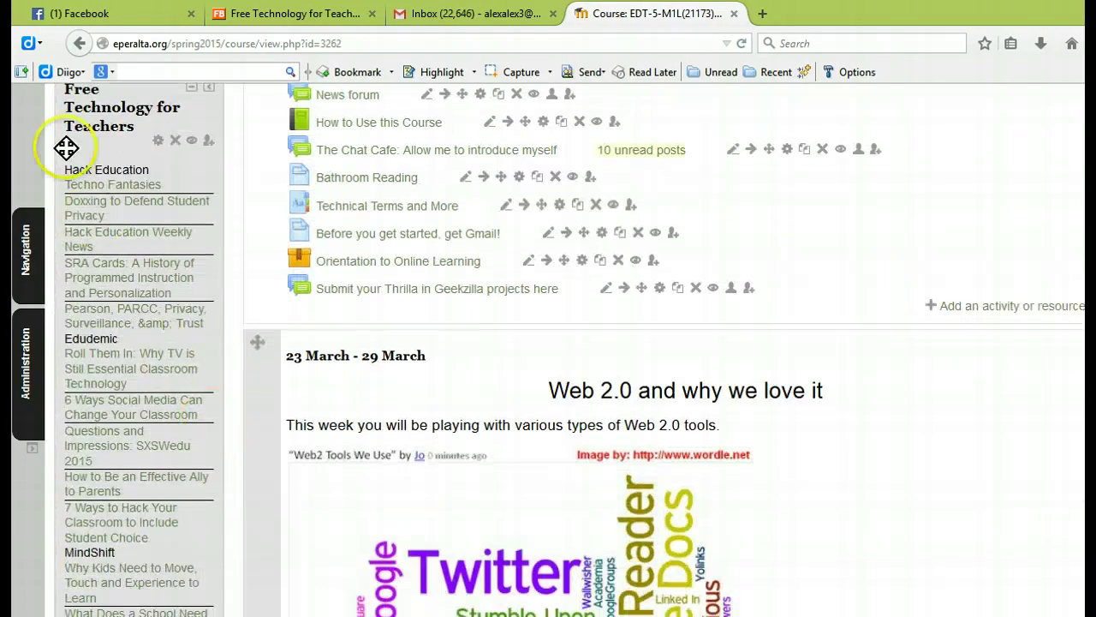
pyautogui.scroll(-5, 150, 338)
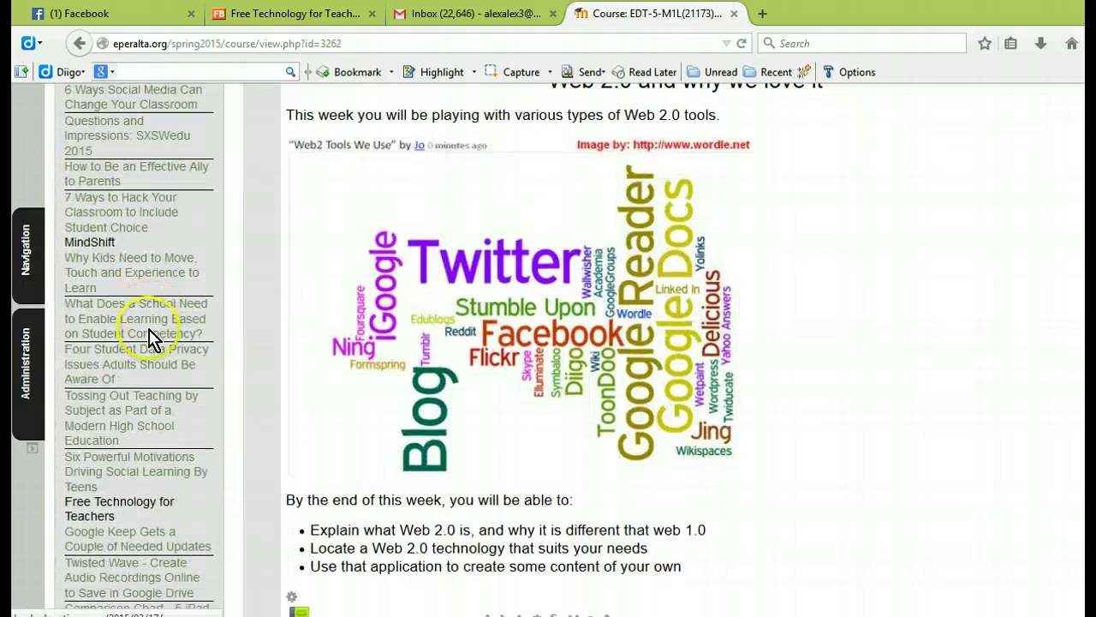
pyautogui.scroll(-2, 145, 403)
pyautogui.scroll(-3, 139, 480)
pyautogui.scroll(6, 137, 377)
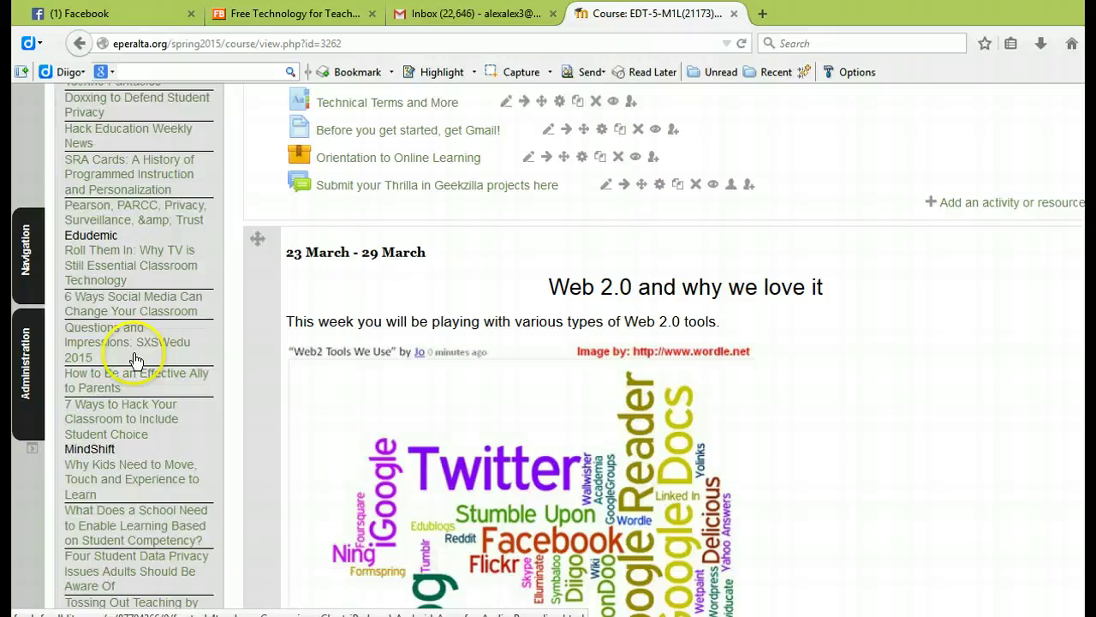
pyautogui.scroll(3, 137, 362)
pyautogui.scroll(2, 137, 361)
pyautogui.scroll(-1, 141, 407)
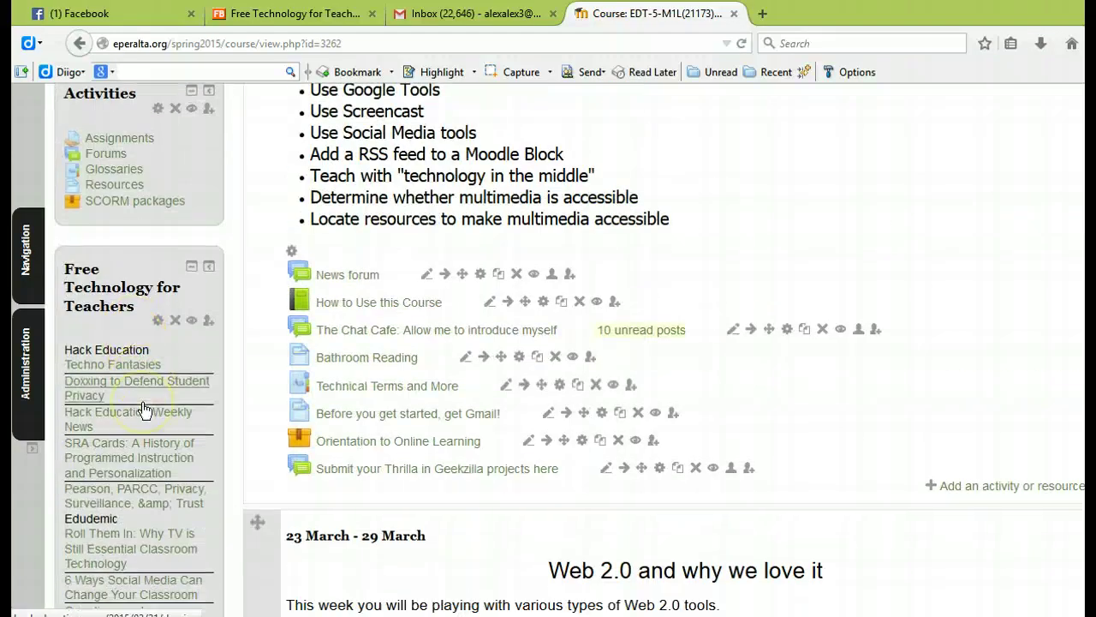
pyautogui.scroll(-1, 144, 410)
pyautogui.scroll(-2, 144, 409)
pyautogui.scroll(-2, 144, 409)
pyautogui.scroll(-1, 144, 410)
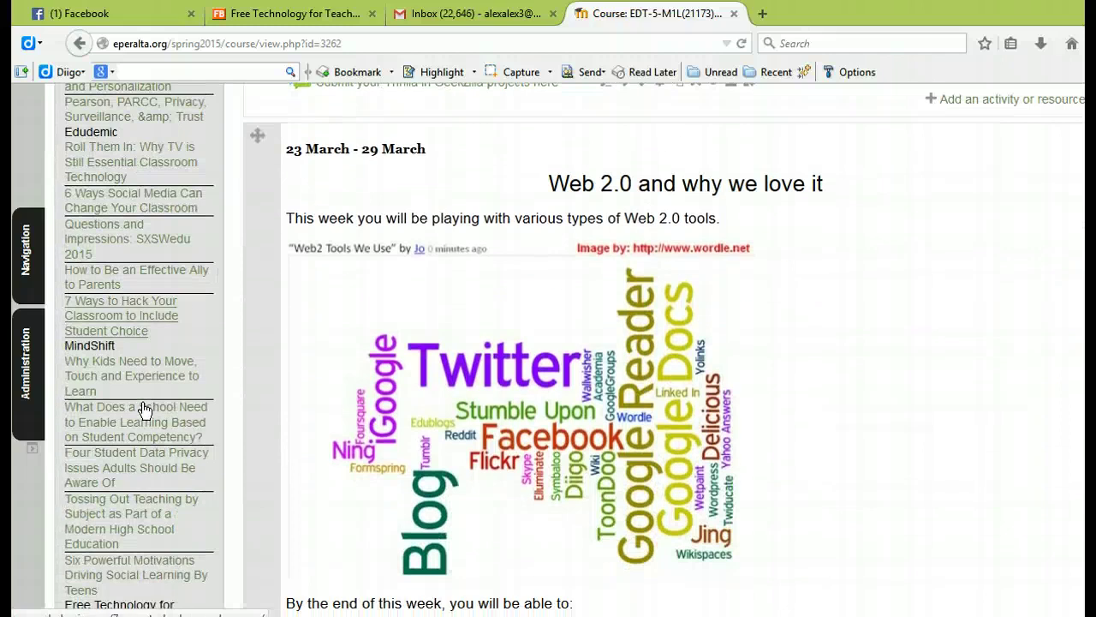
pyautogui.scroll(-2, 143, 409)
pyautogui.scroll(-1, 142, 406)
pyautogui.scroll(-1, 141, 403)
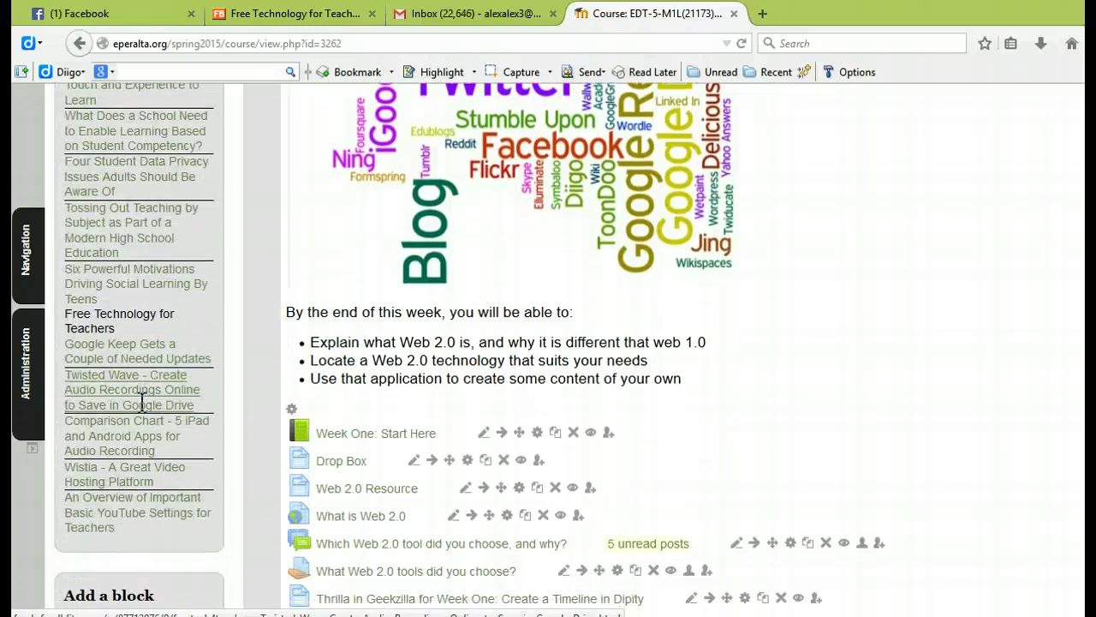
pyautogui.scroll(1, 142, 403)
pyautogui.scroll(5, 146, 409)
pyautogui.scroll(4, 169, 223)
pyautogui.scroll(1, 163, 274)
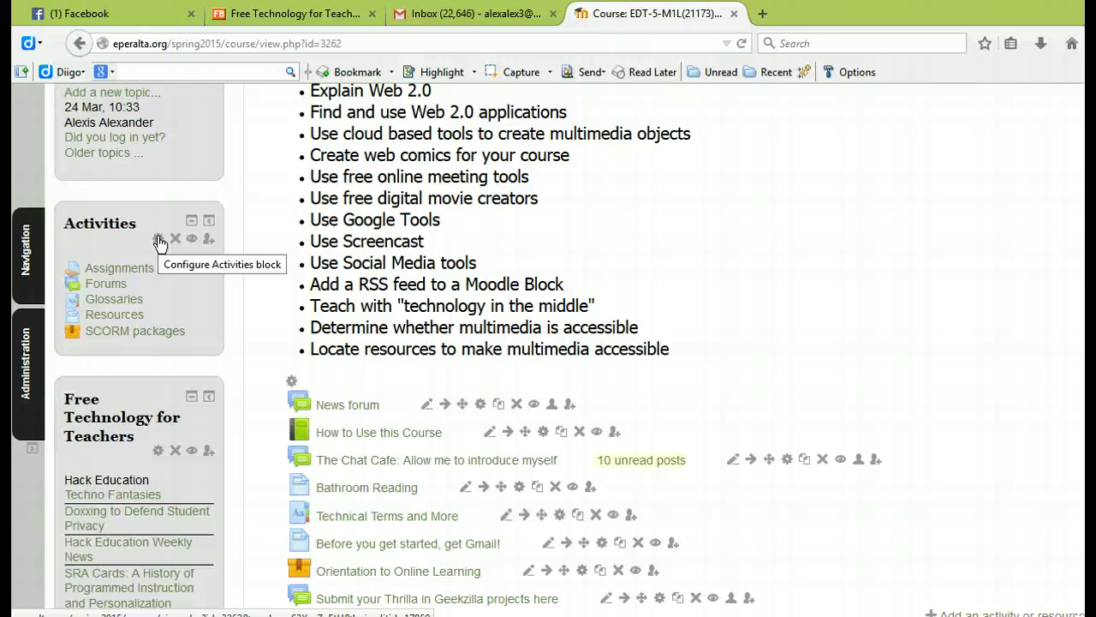
pyautogui.scroll(-2, 171, 384)
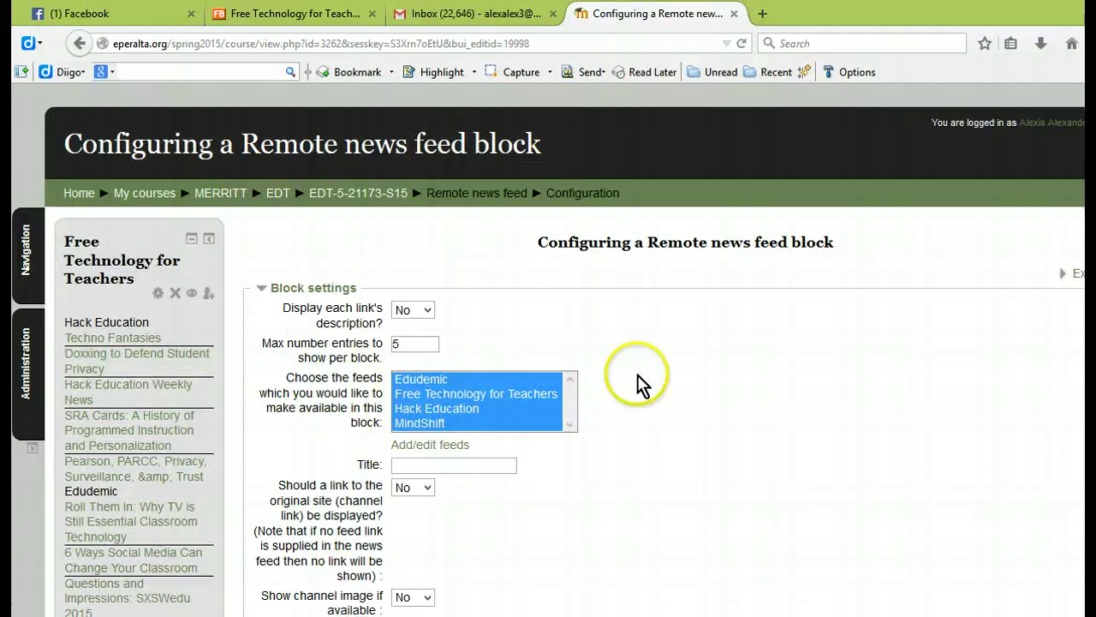
pyautogui.scroll(-2, 674, 384)
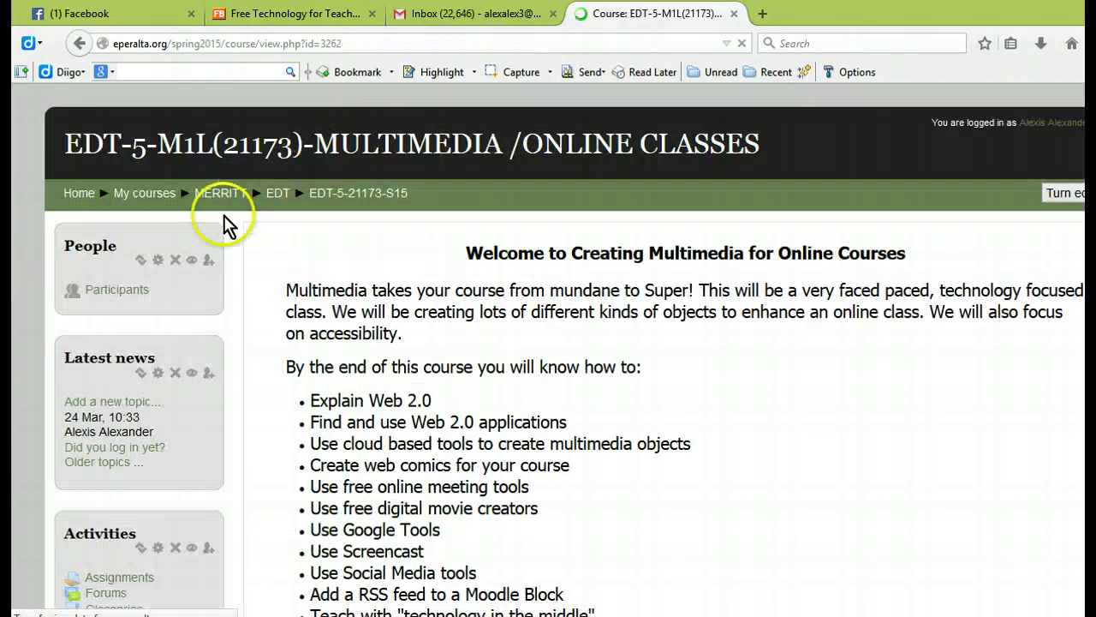
pyautogui.scroll(-6, 193, 325)
pyautogui.scroll(-4, 193, 326)
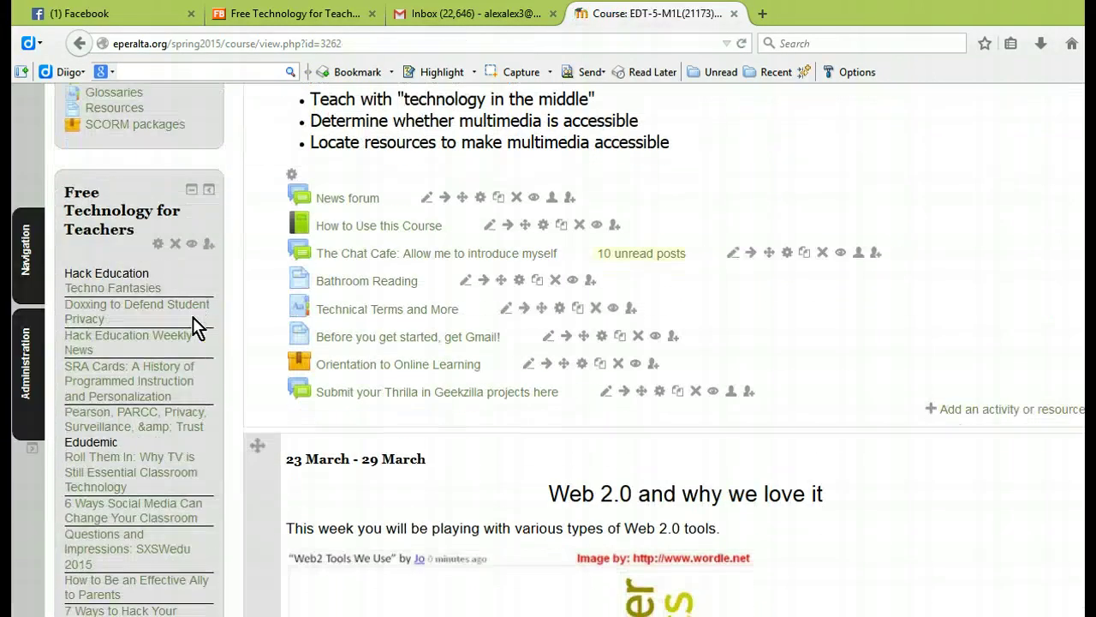
pyautogui.scroll(-2, 193, 325)
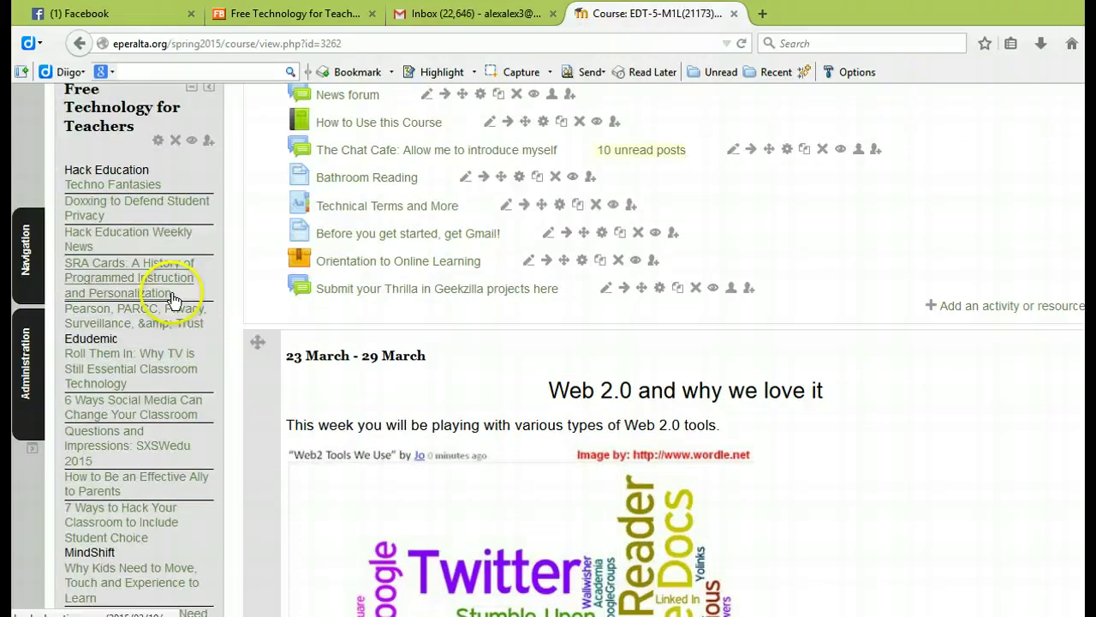
pyautogui.scroll(-4, 162, 343)
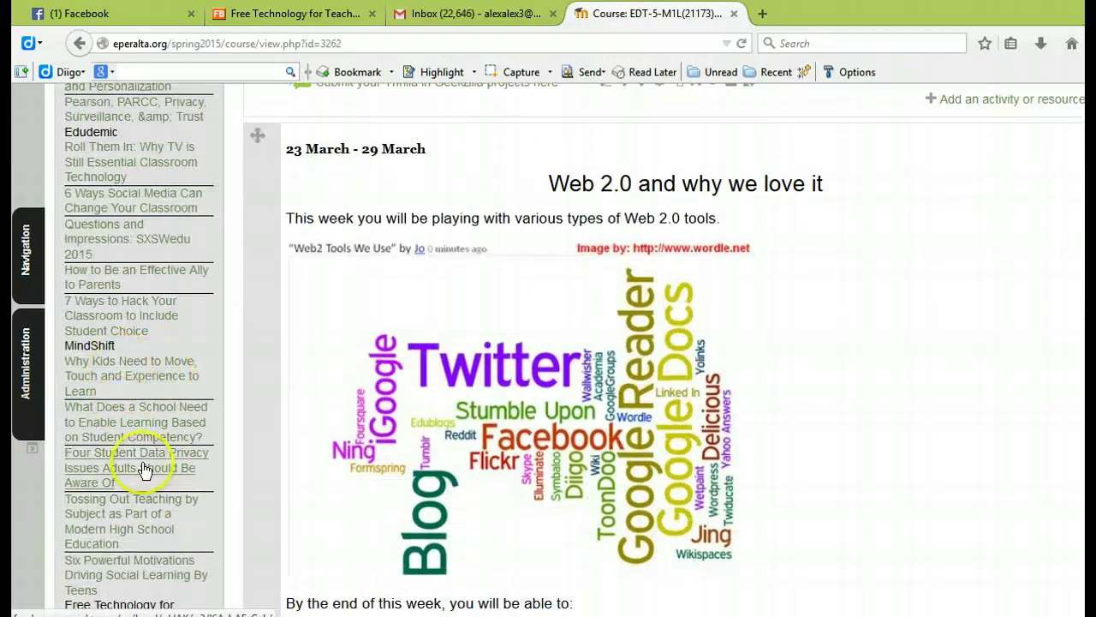